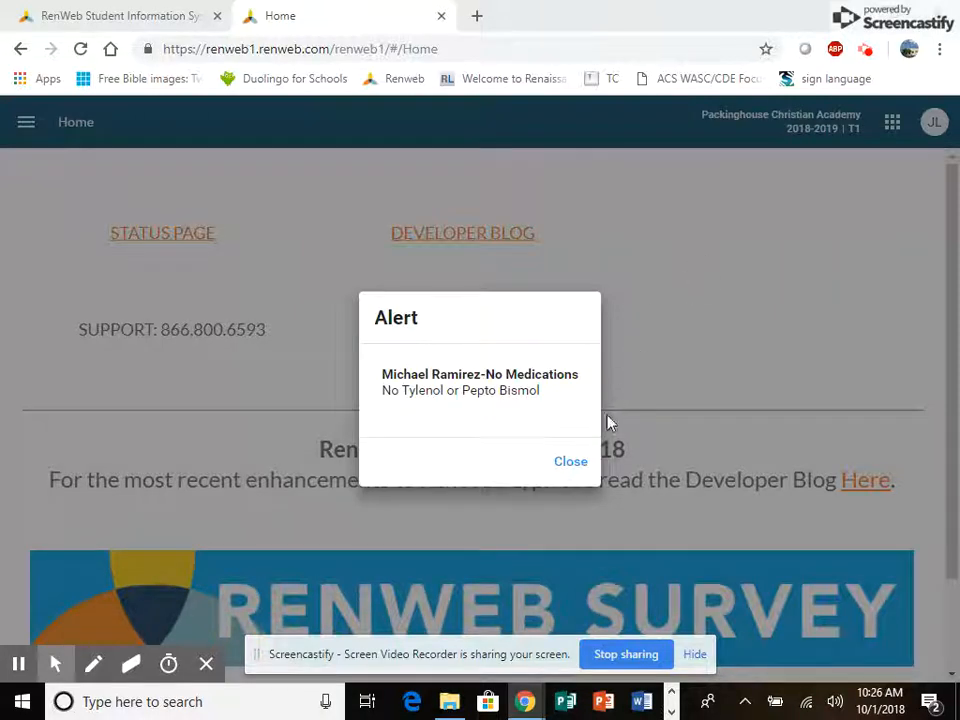
Step: Dismiss the medication alert, filter the Classroom list to My Classes, and open the 06 History - IS class
{"action": "left_click", "coordinate": [575, 465]}
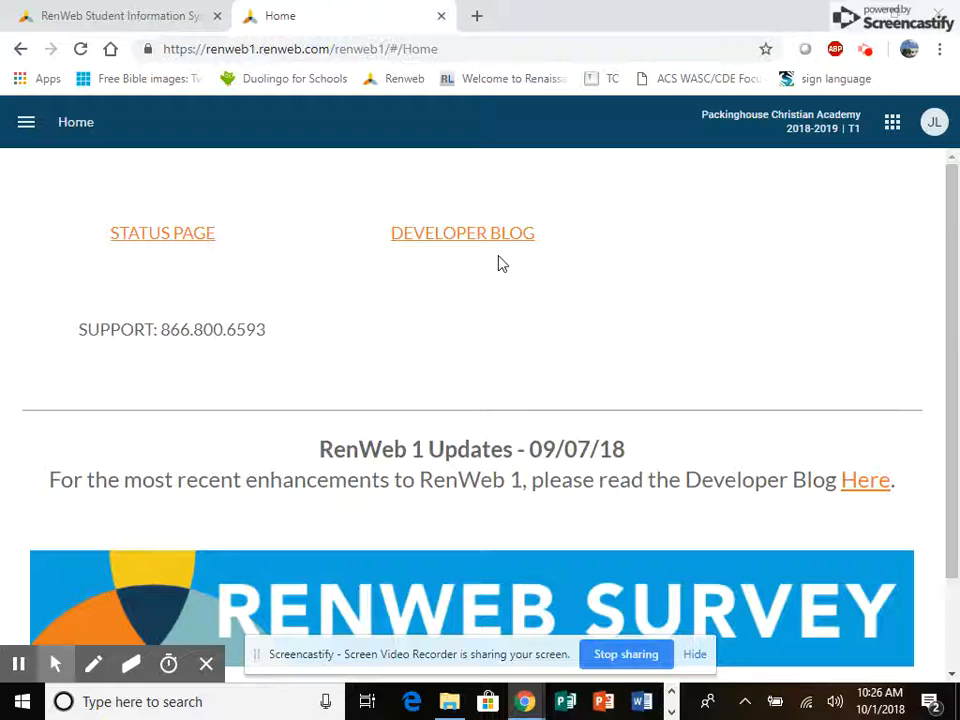
{"action": "left_click", "coordinate": [26, 126]}
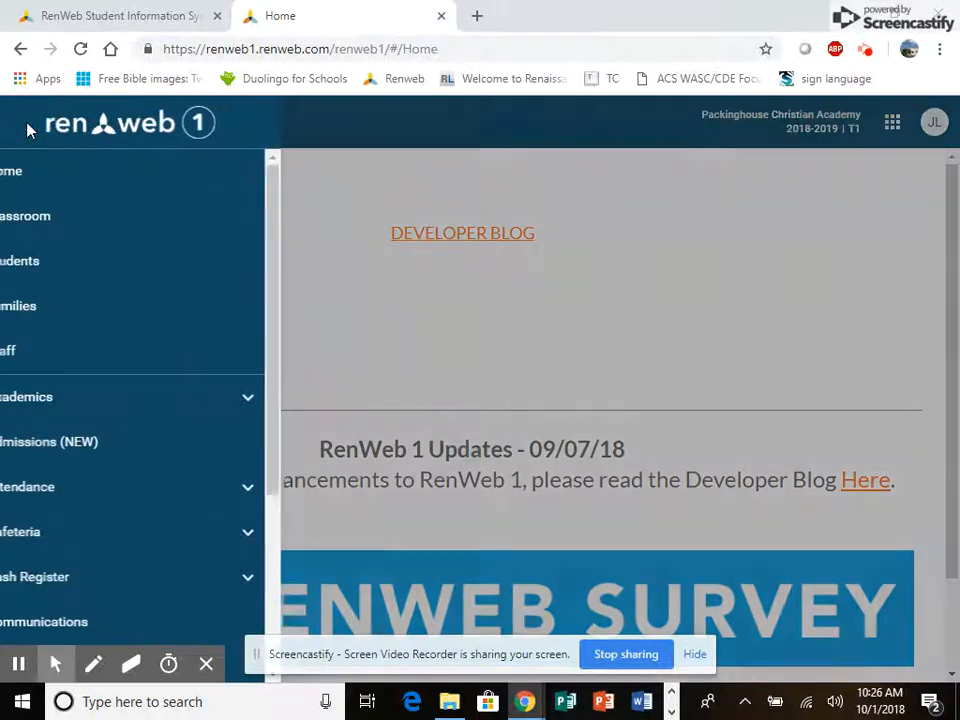
{"action": "left_click", "coordinate": [10, 219]}
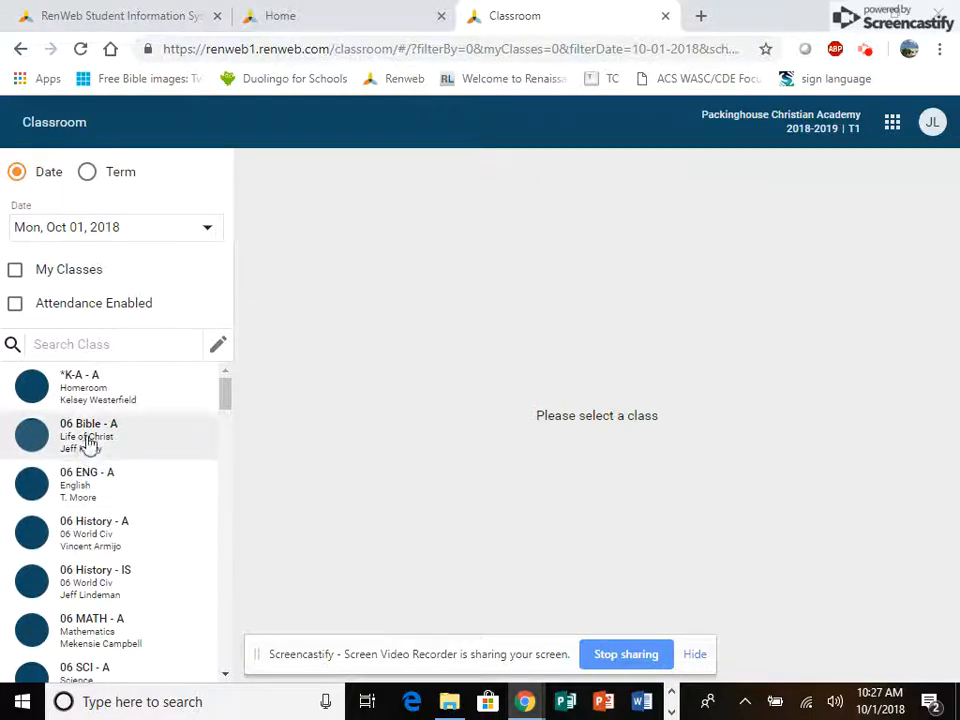
{"action": "left_click", "coordinate": [16, 272]}
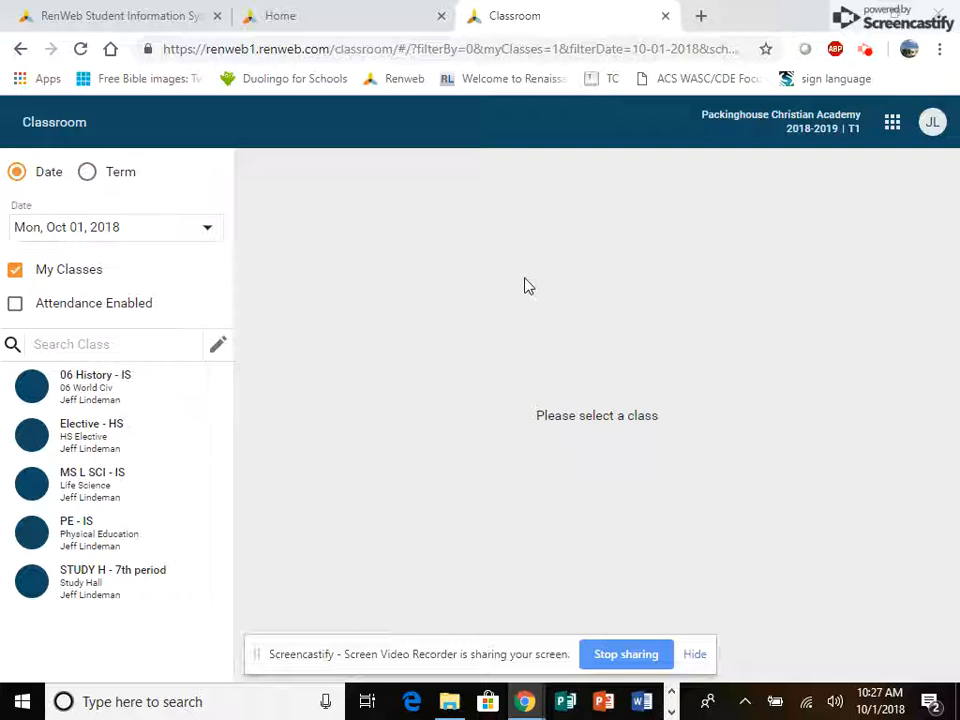
{"action": "left_click", "coordinate": [90, 391]}
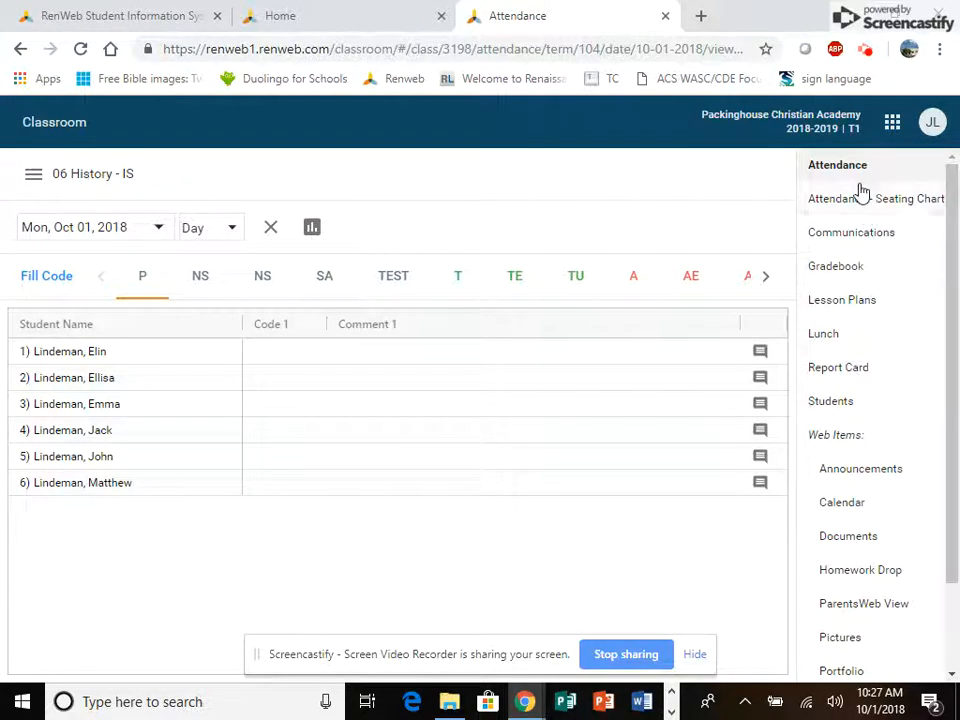
Step: Clear the T1 progress report in the class's report card
{"action": "left_click", "coordinate": [838, 368]}
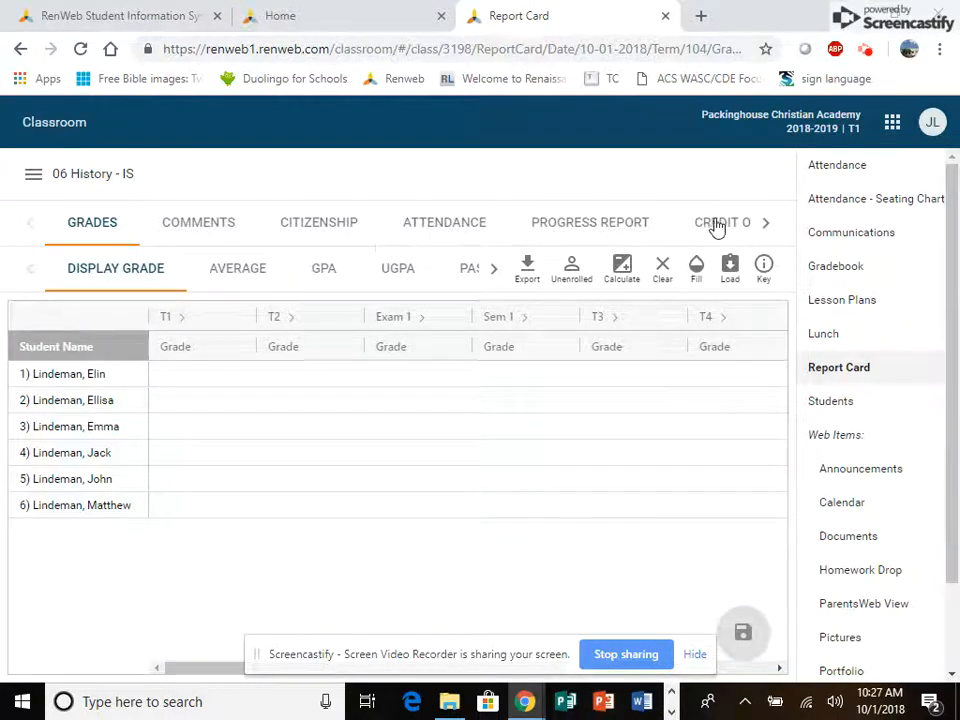
{"action": "left_click", "coordinate": [612, 230]}
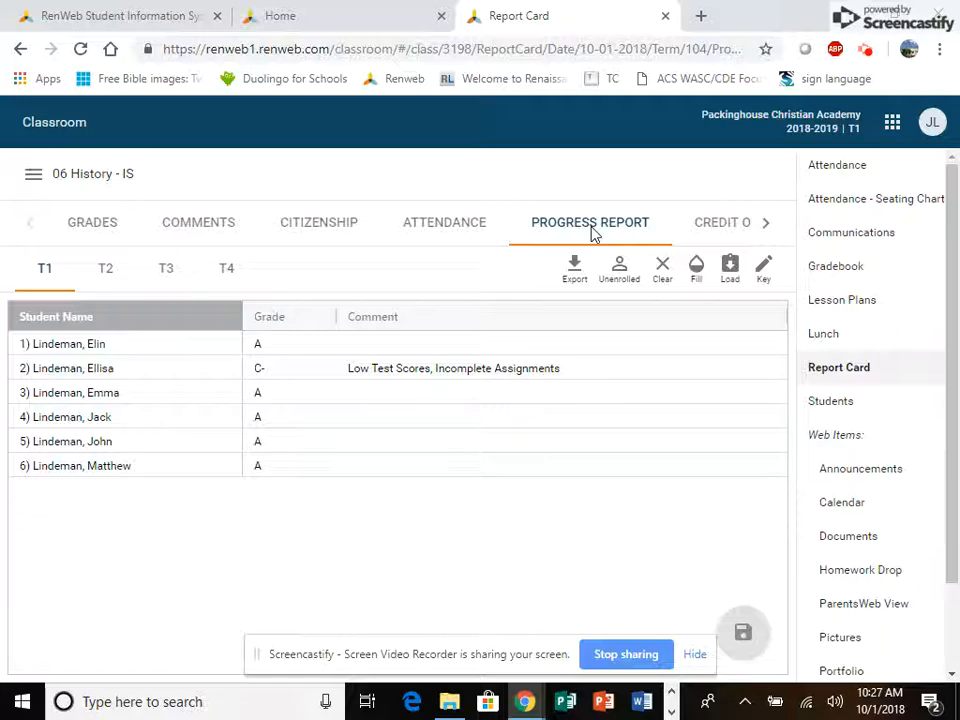
{"action": "left_click", "coordinate": [663, 270]}
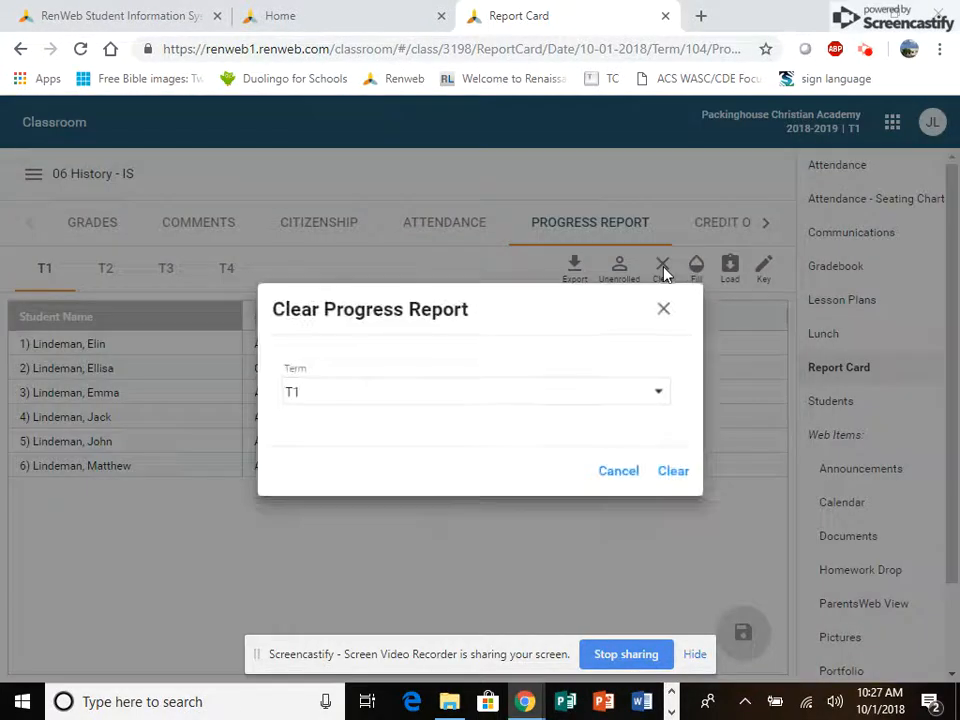
{"action": "left_click", "coordinate": [670, 472]}
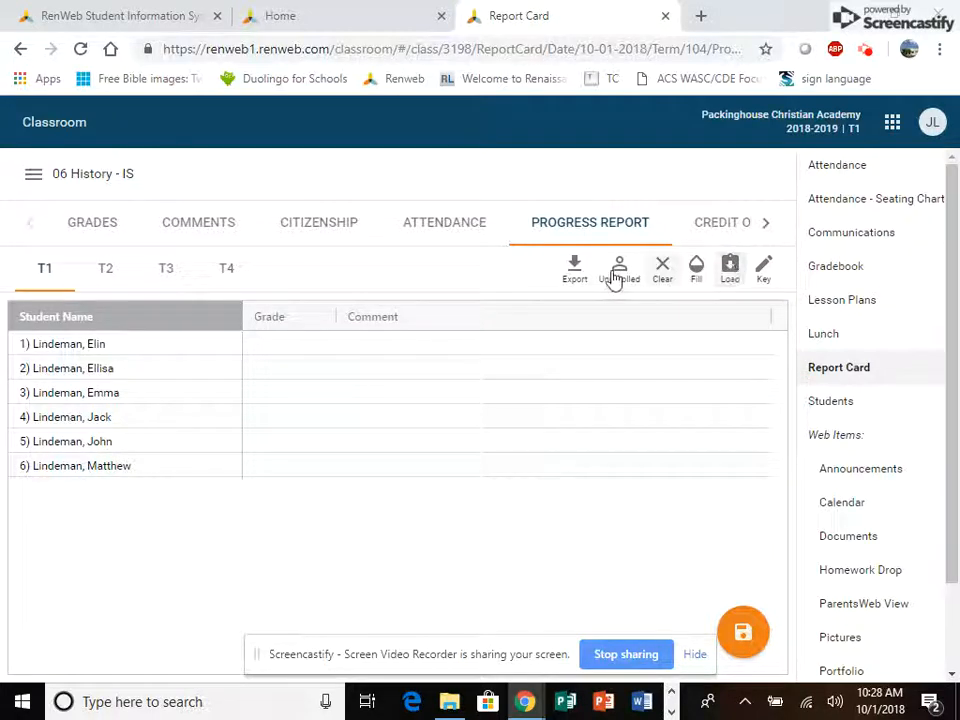
Step: Load the T1 progress report grades with type Alpha and decimal place 2
{"action": "left_click", "coordinate": [731, 268]}
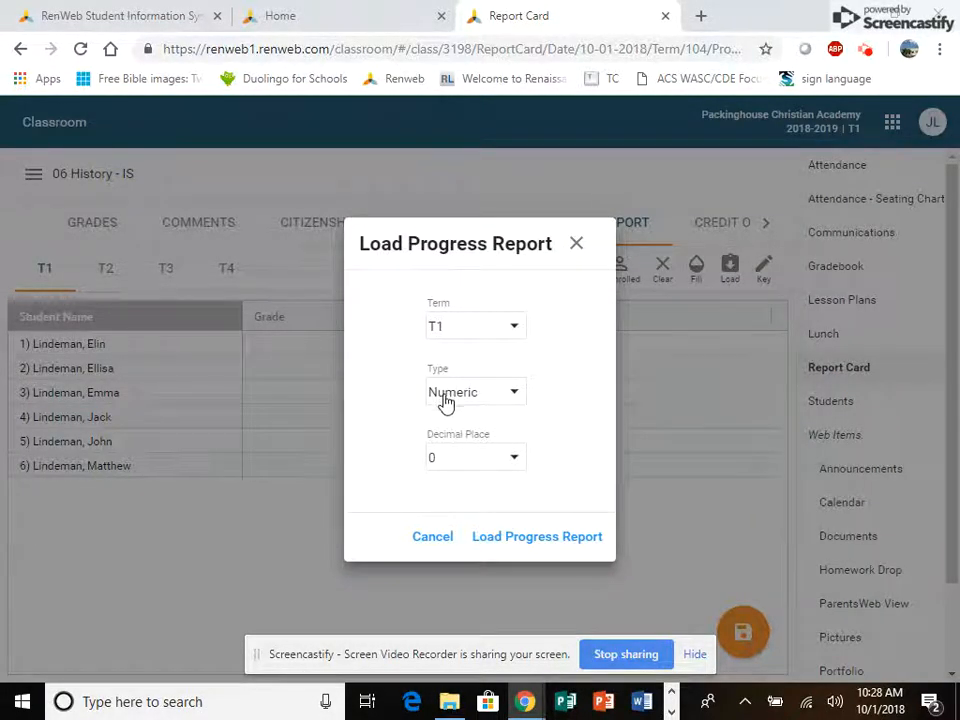
{"action": "left_click", "coordinate": [513, 396]}
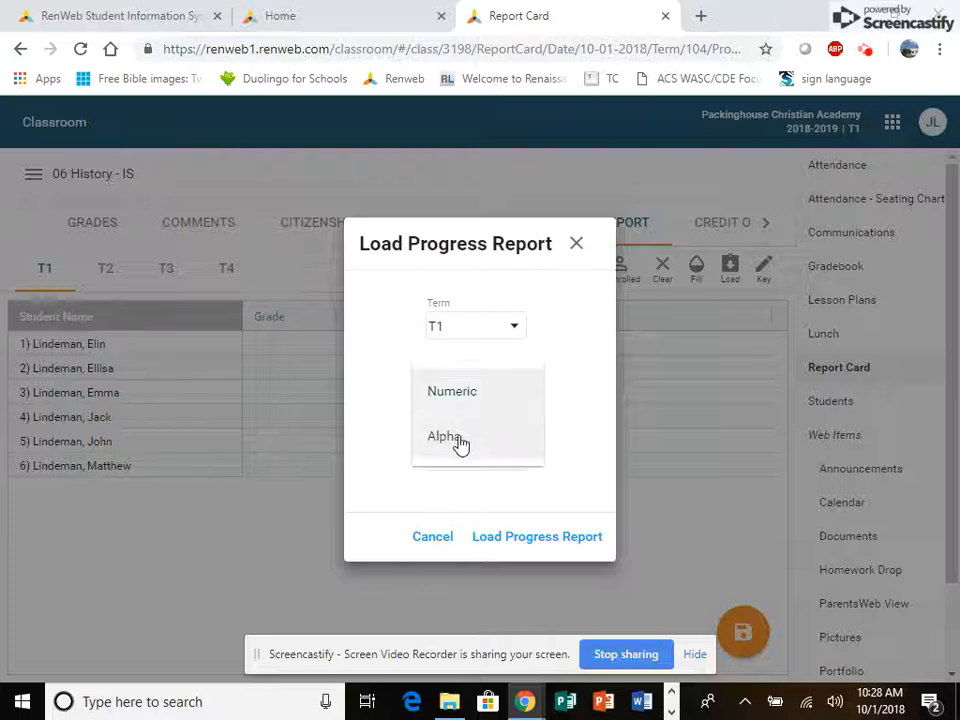
{"action": "left_click", "coordinate": [459, 444]}
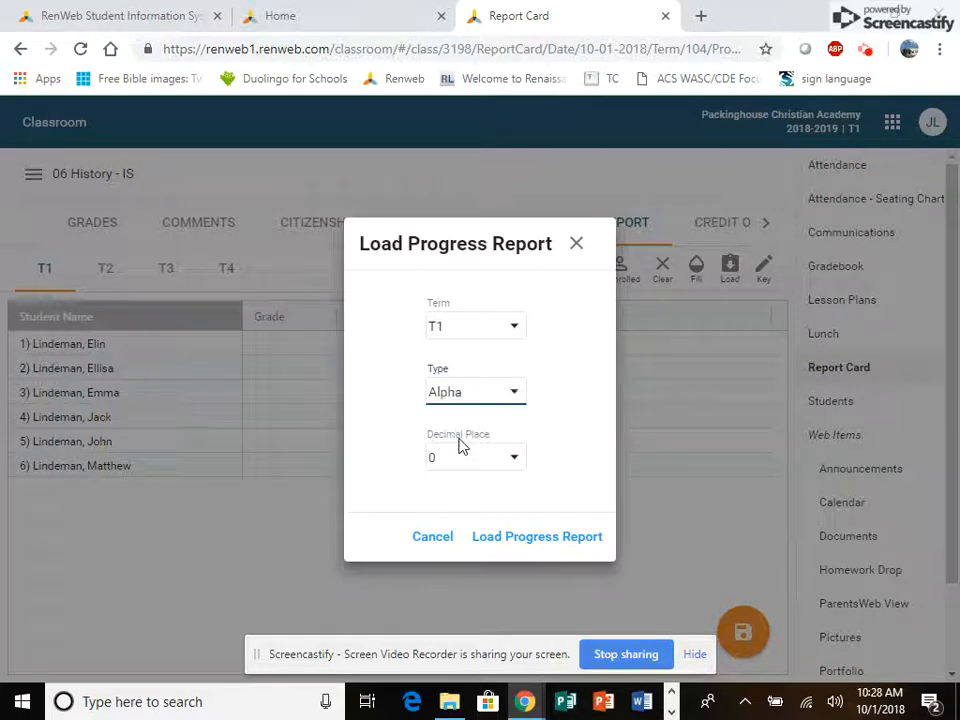
{"action": "left_click", "coordinate": [517, 460]}
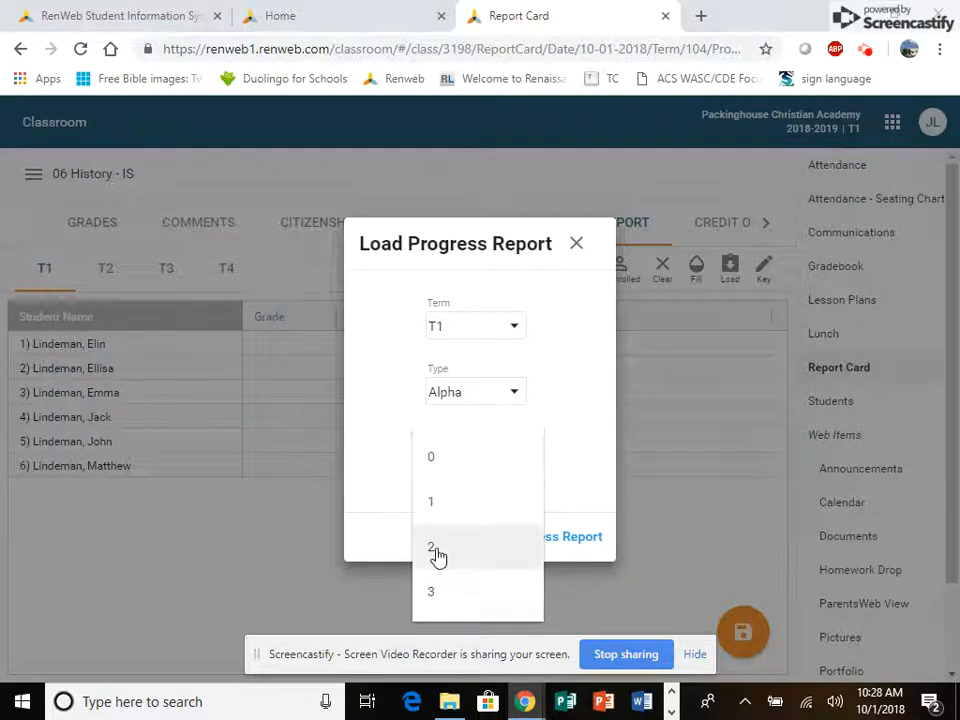
{"action": "left_click", "coordinate": [438, 557]}
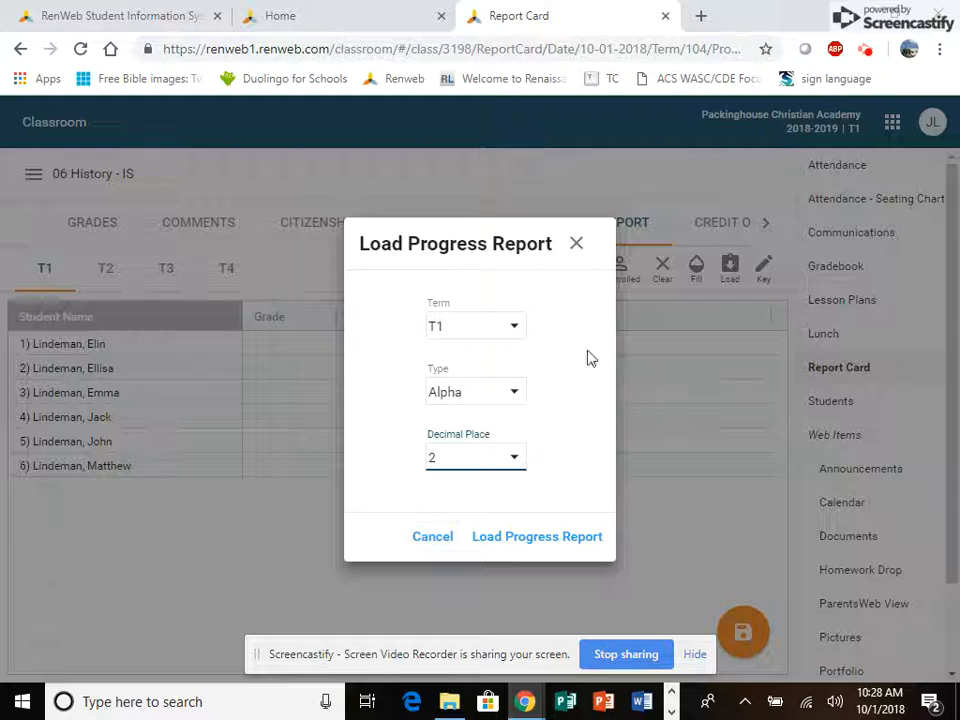
{"action": "left_click", "coordinate": [532, 541]}
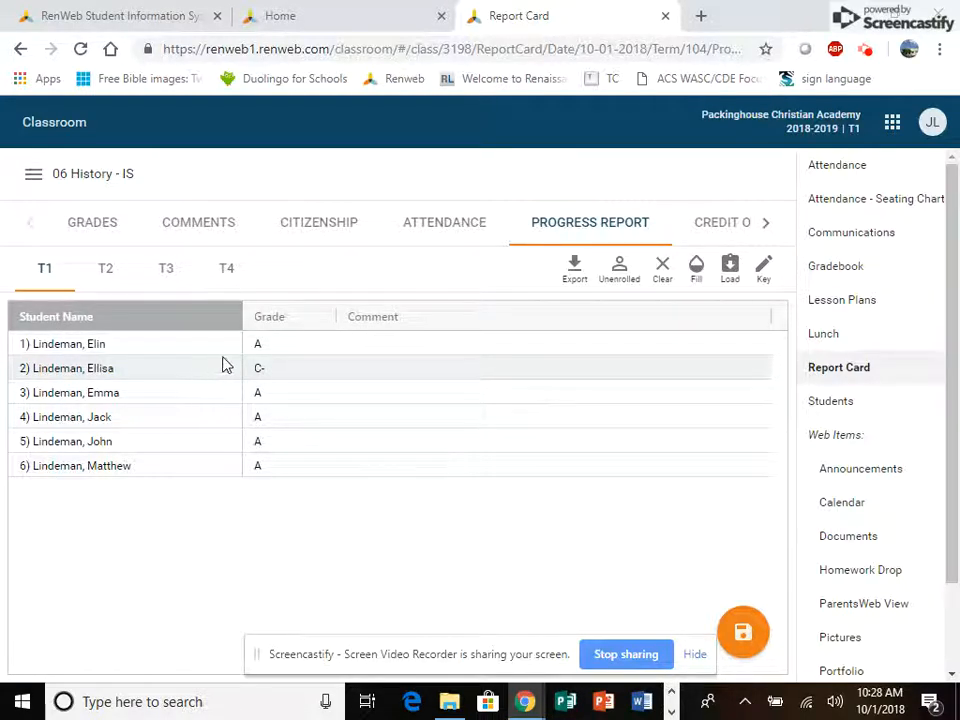
Step: Try a free-text comment about a terrible attitude for the second student, and delete it again
{"action": "left_click", "coordinate": [377, 369]}
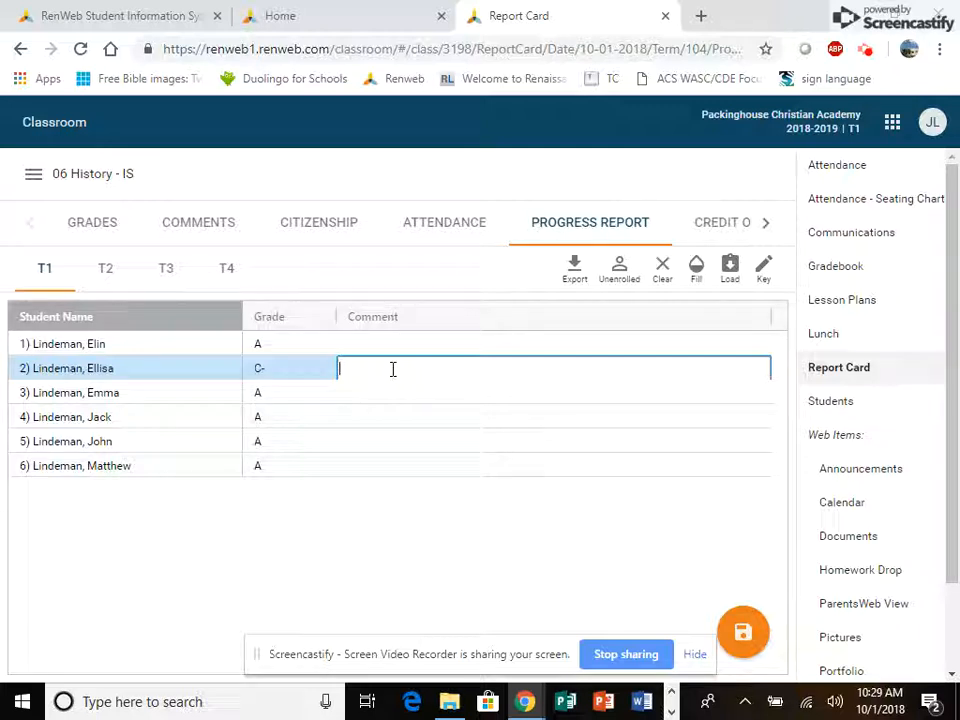
{"action": "type", "text": "has a "}
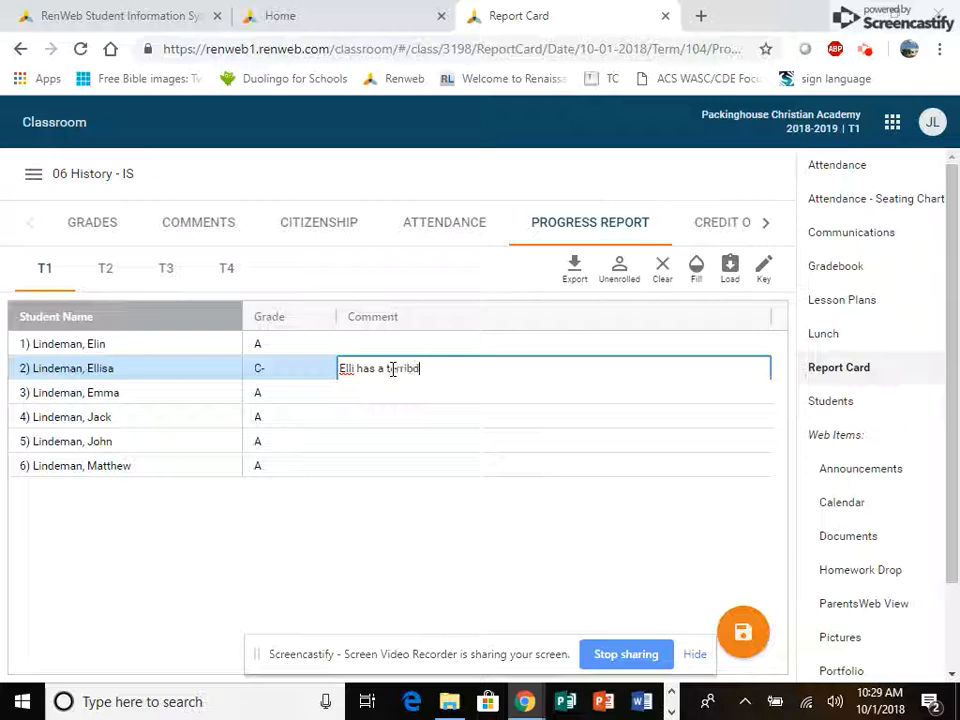
{"action": "type", "text": "terrible attitude!"}
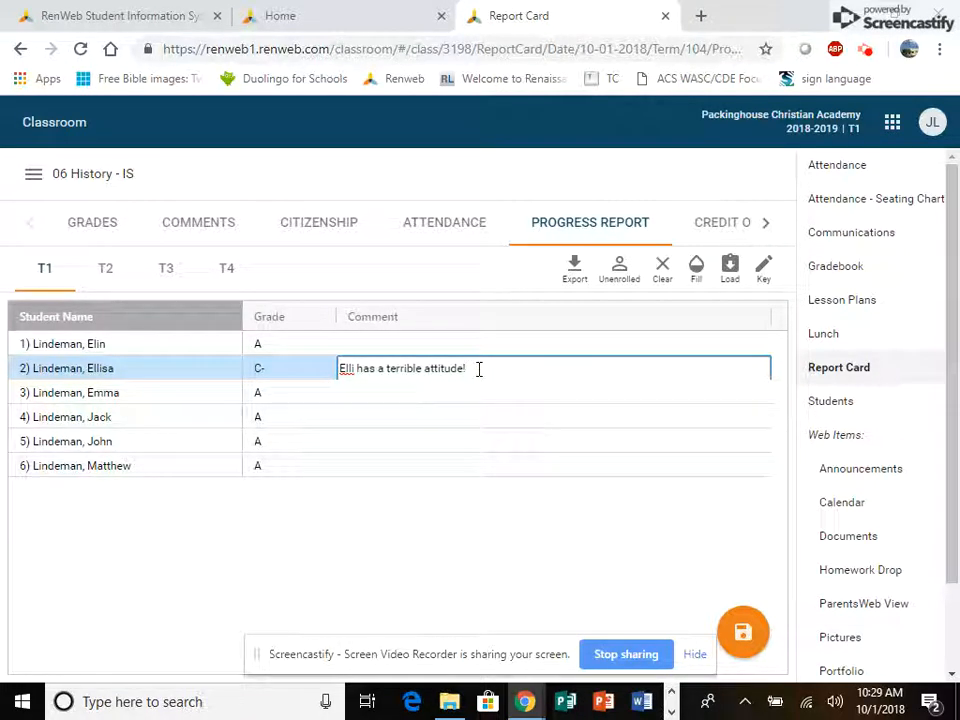
{"action": "left_click_drag", "start_coordinate": [479, 369], "coordinate": [317, 394]}
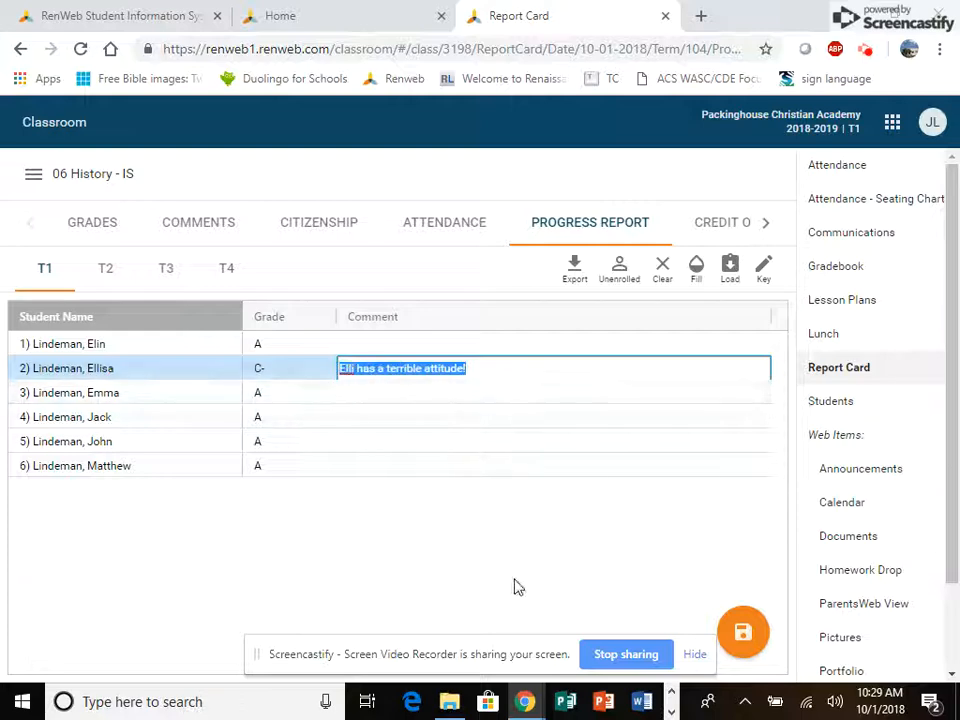
{"action": "key", "text": "BackSpace"}
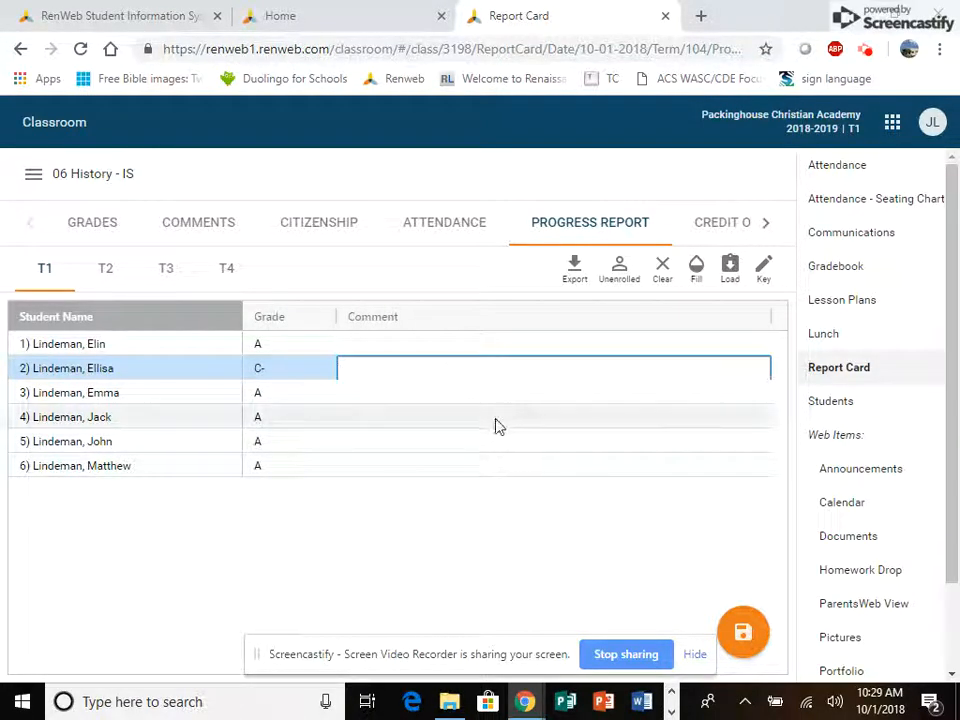
Step: Add the comment codes Low Test Scores and Easily Distracted in Class for the student with the C-, and save the progress report
{"action": "left_click", "coordinate": [765, 270]}
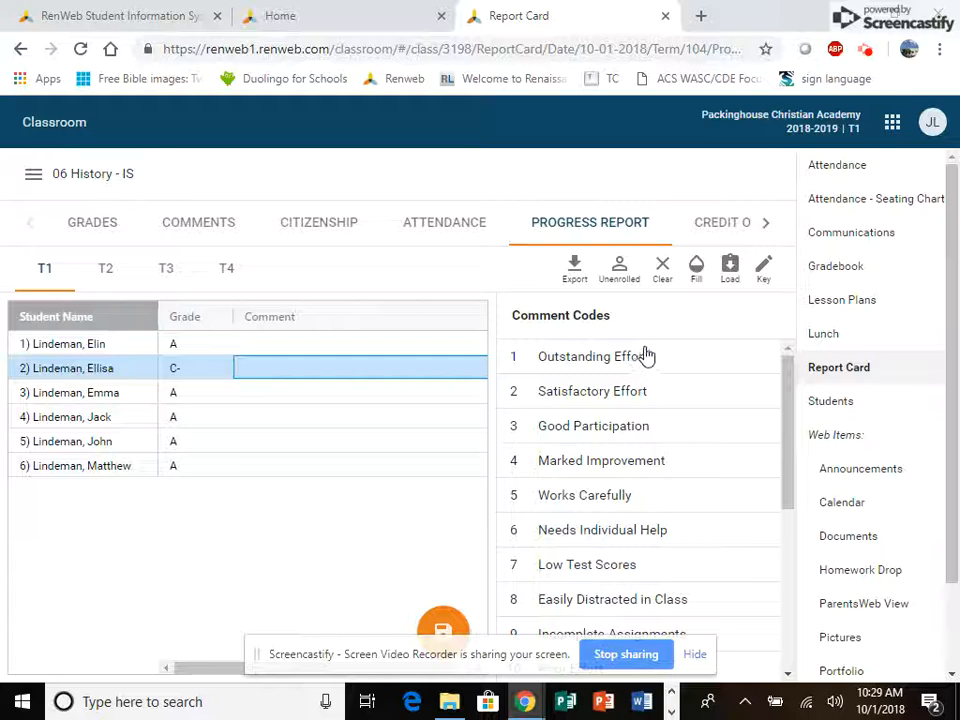
{"action": "left_click", "coordinate": [615, 566]}
{"action": "scroll", "coordinate": [636, 512], "scroll_direction": "down", "scroll_amount": 2}
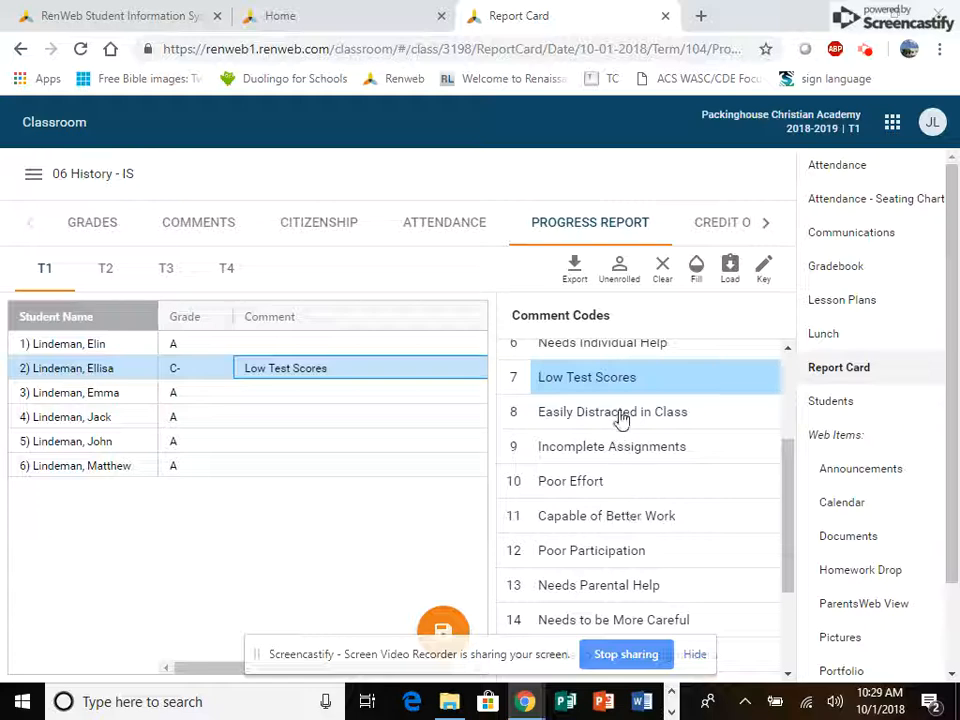
{"action": "left_click", "coordinate": [620, 418]}
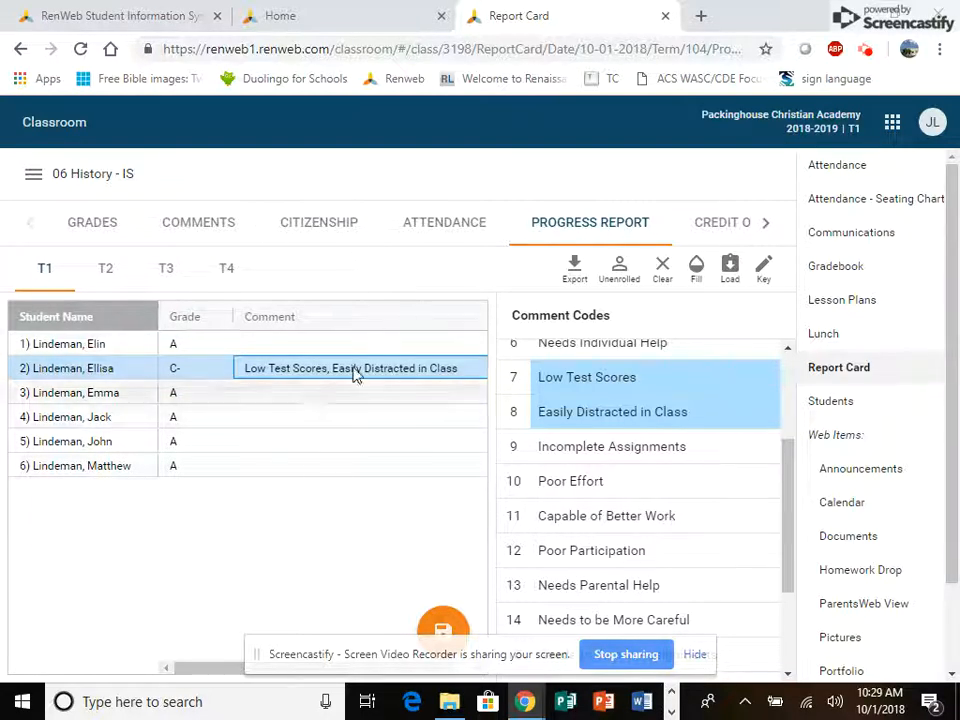
{"action": "left_click", "coordinate": [444, 630]}
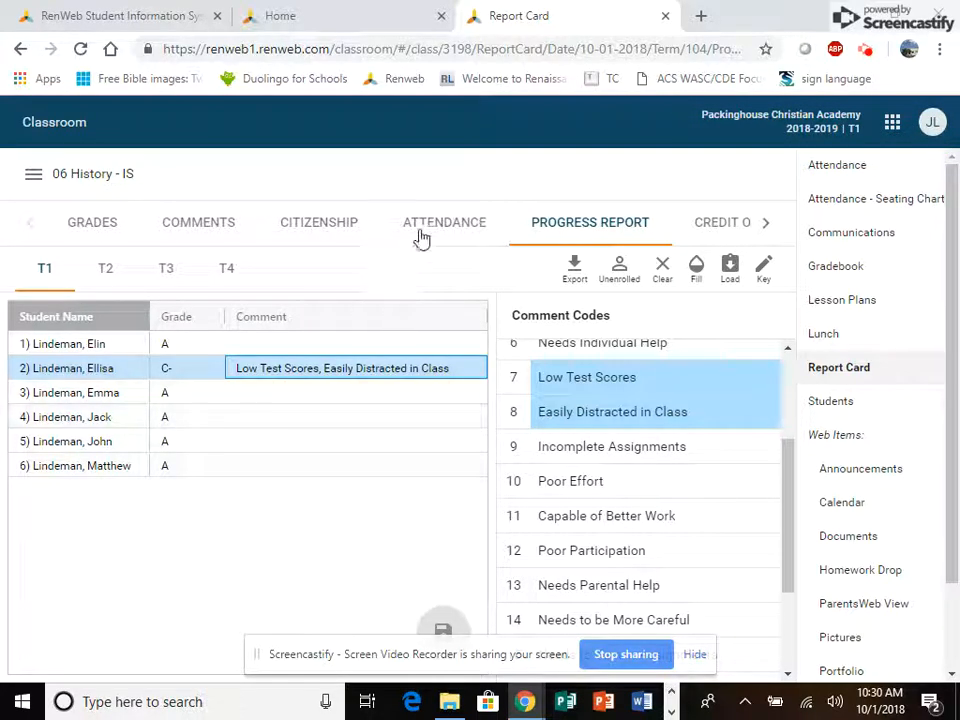
Step: Close the Classroom page and open the commented student's record from the enrolled students list
{"action": "left_click", "coordinate": [666, 17]}
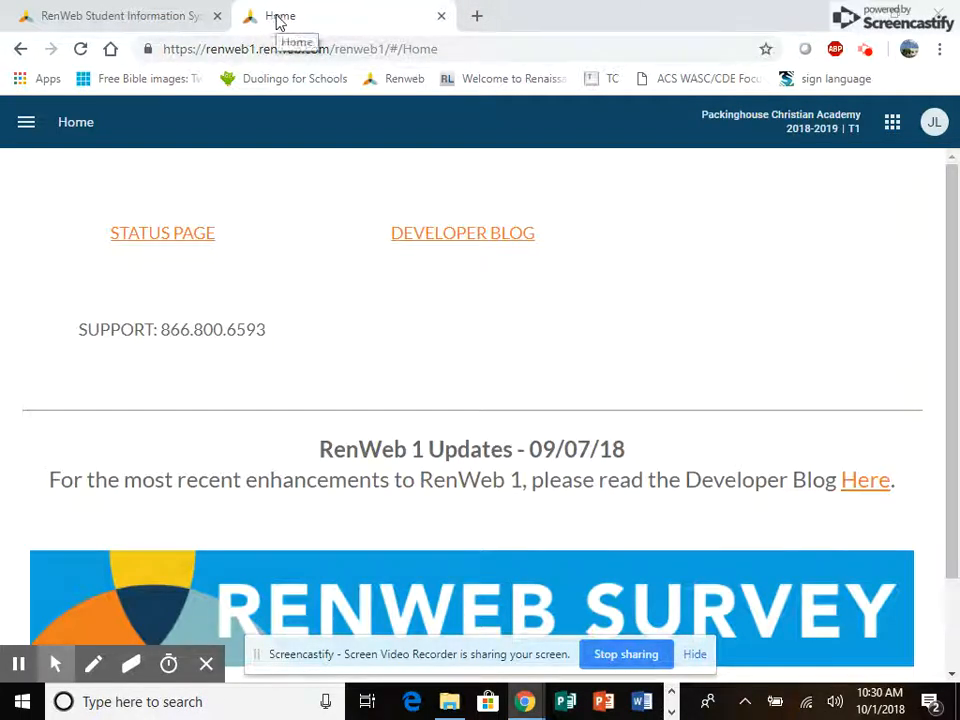
{"action": "left_click", "coordinate": [25, 123]}
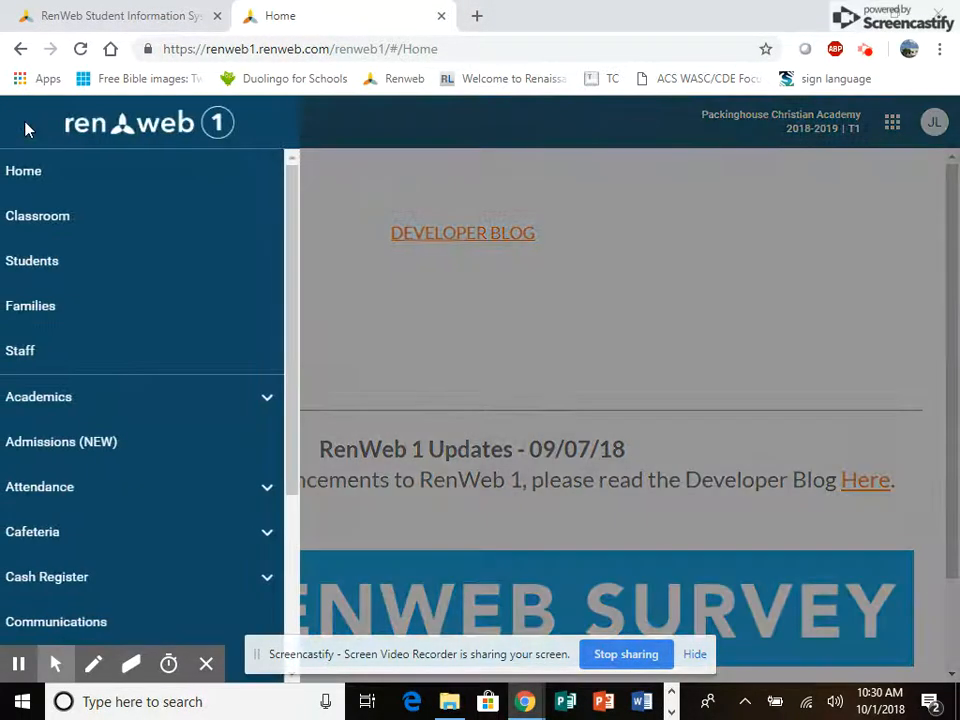
{"action": "left_click", "coordinate": [35, 264]}
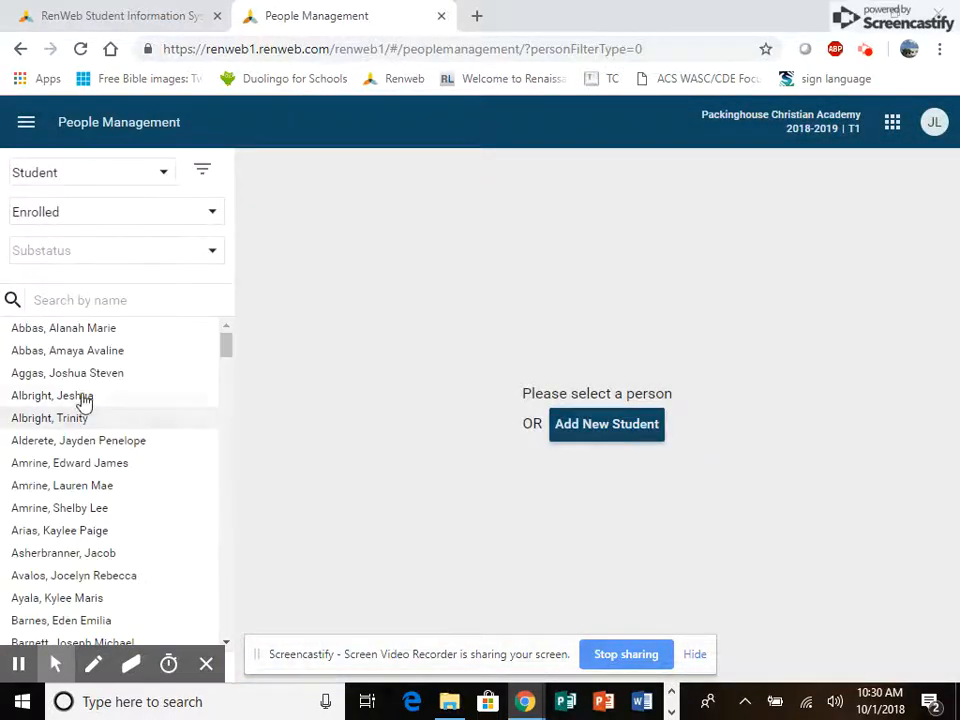
{"action": "scroll", "coordinate": [88, 400], "scroll_direction": "down", "scroll_amount": 9}
{"action": "scroll", "coordinate": [90, 400], "scroll_direction": "down", "scroll_amount": 7}
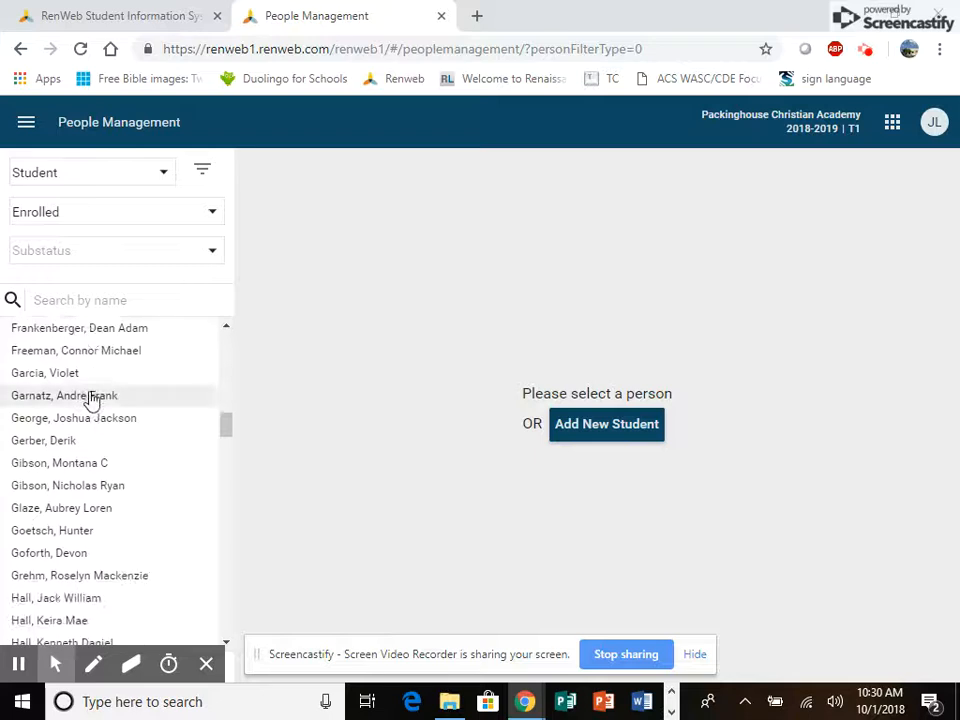
{"action": "scroll", "coordinate": [90, 400], "scroll_direction": "down", "scroll_amount": 8}
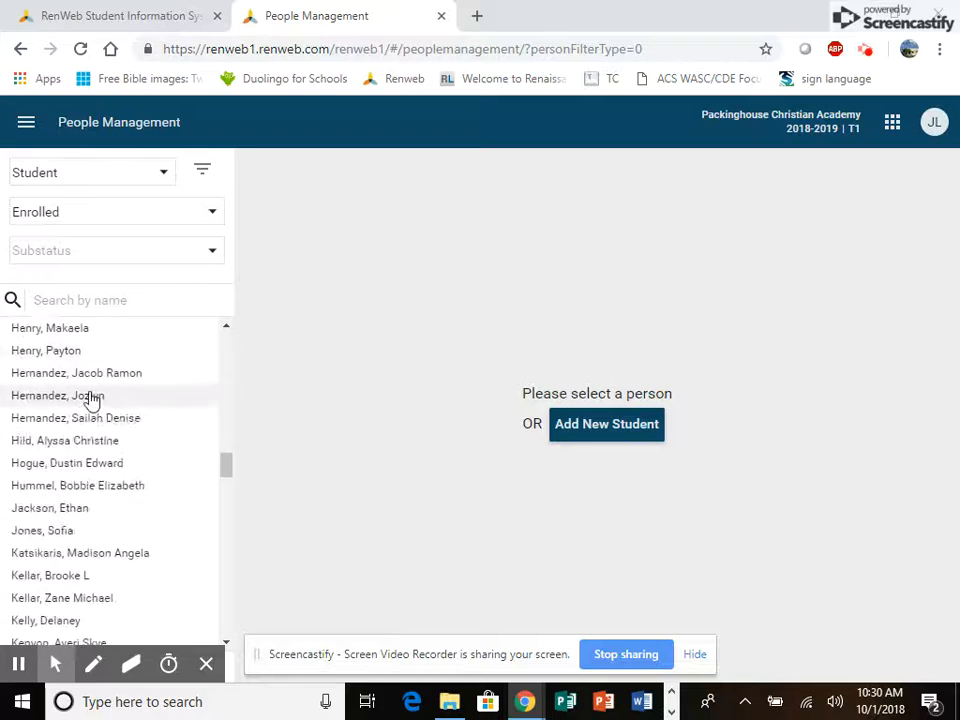
{"action": "left_click", "coordinate": [101, 542]}
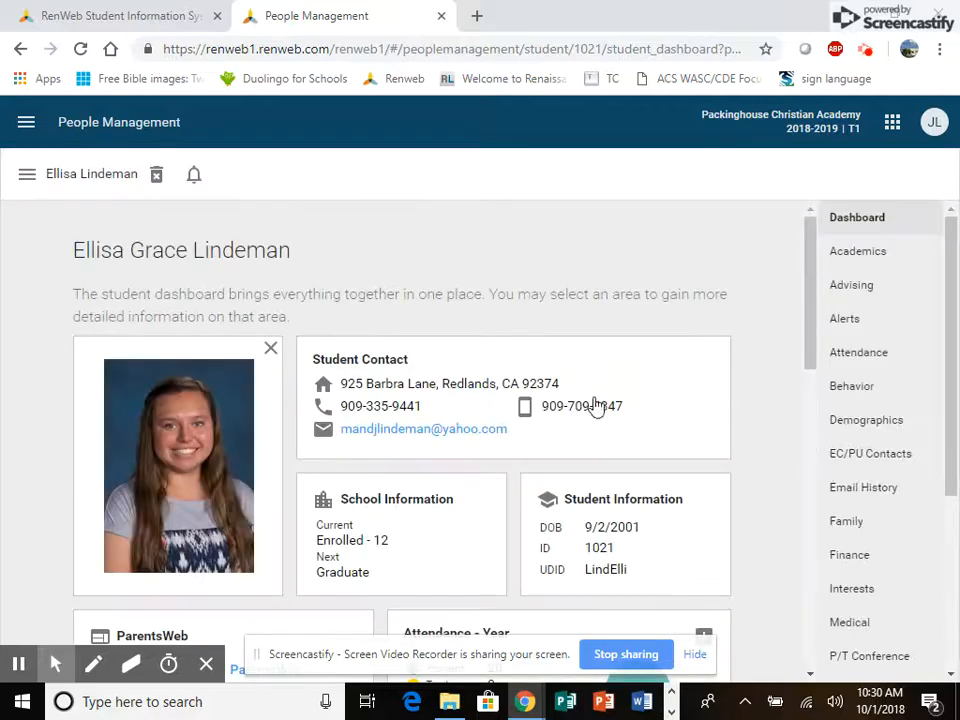
Step: Open the student's ParentsWeb view and examine the Mid-Term Progress Report in the student's grades
{"action": "scroll", "coordinate": [566, 388], "scroll_direction": "down", "scroll_amount": 2}
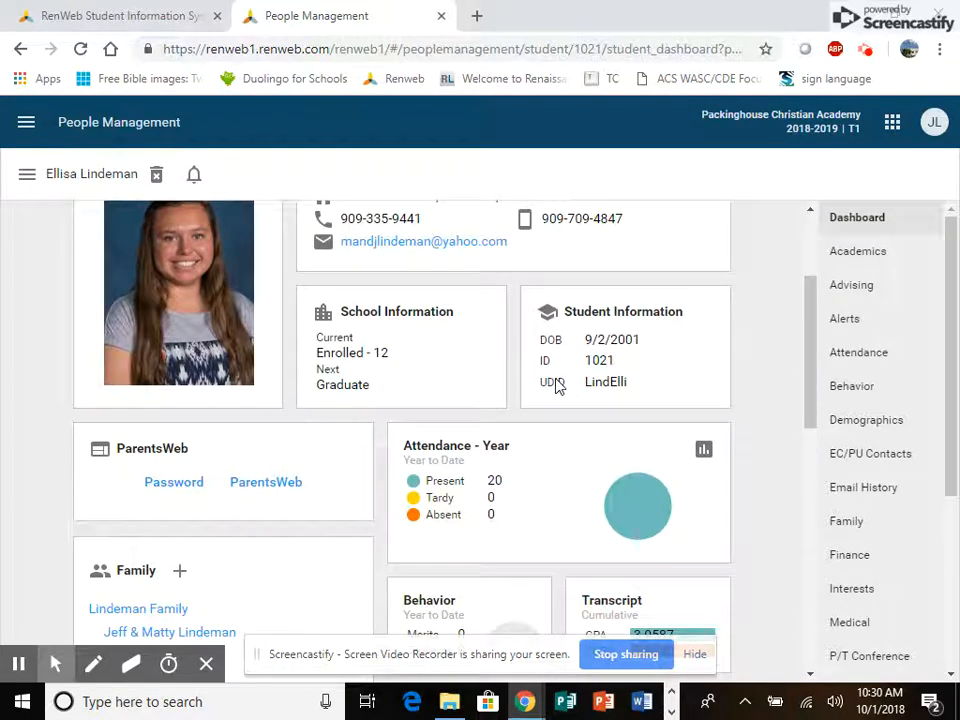
{"action": "left_click", "coordinate": [268, 488]}
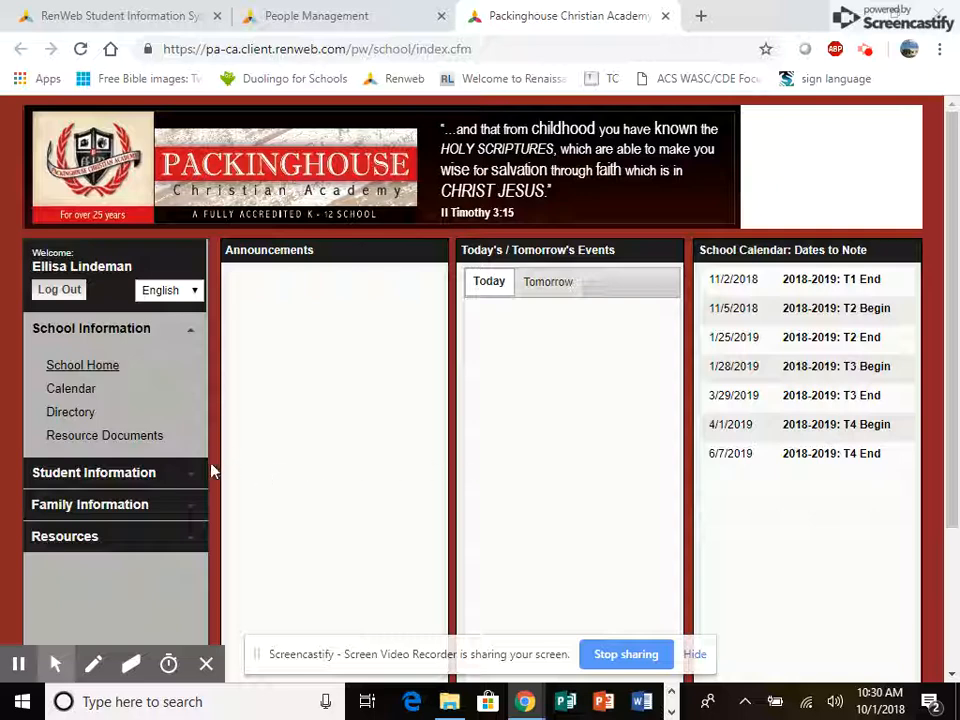
{"action": "left_click", "coordinate": [192, 480]}
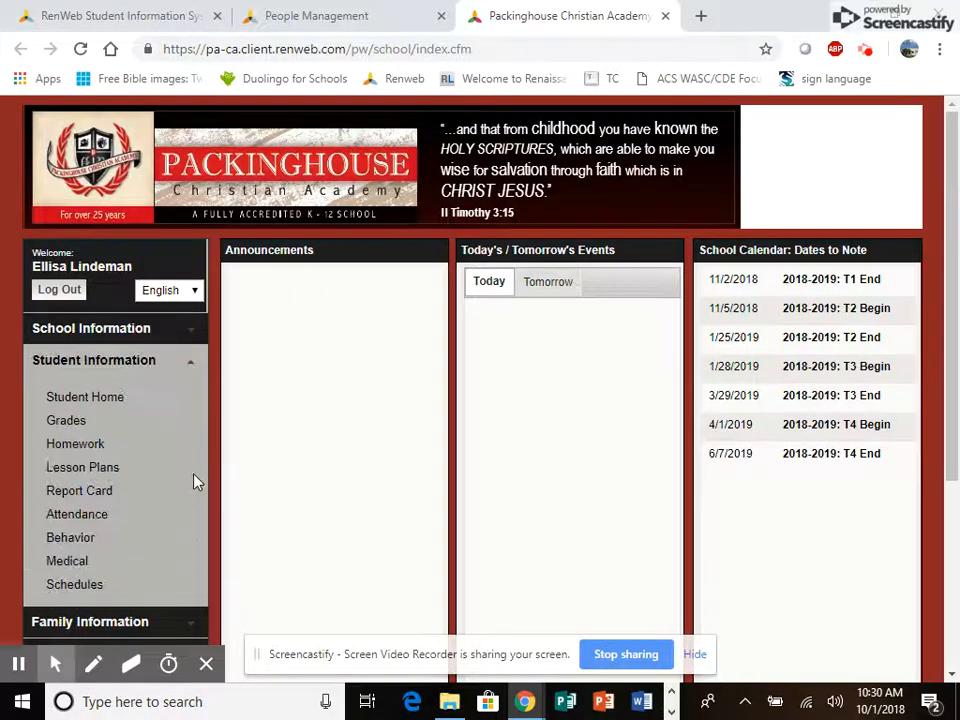
{"action": "left_click", "coordinate": [68, 426]}
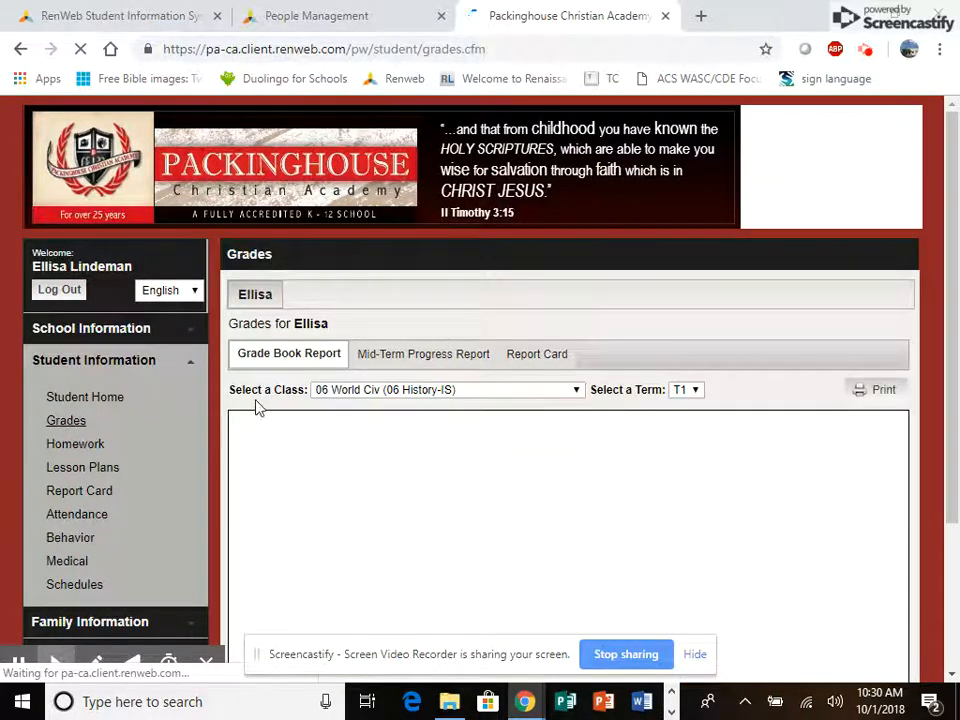
{"action": "left_click", "coordinate": [412, 362]}
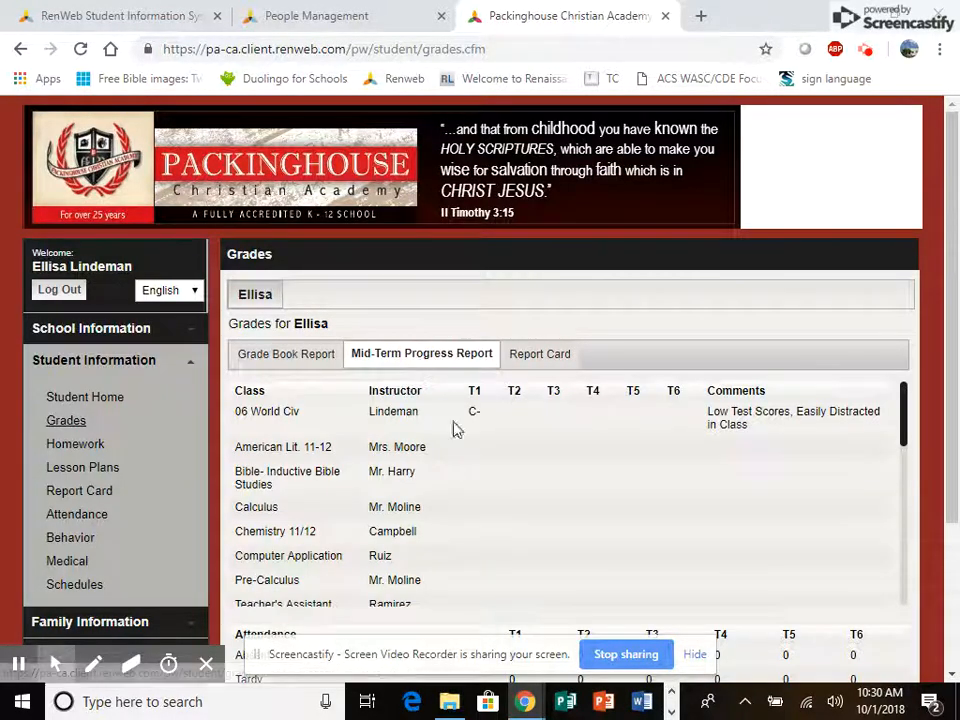
{"action": "scroll", "coordinate": [630, 405], "scroll_direction": "down", "scroll_amount": 2}
{"action": "scroll", "coordinate": [611, 432], "scroll_direction": "up", "scroll_amount": 2}
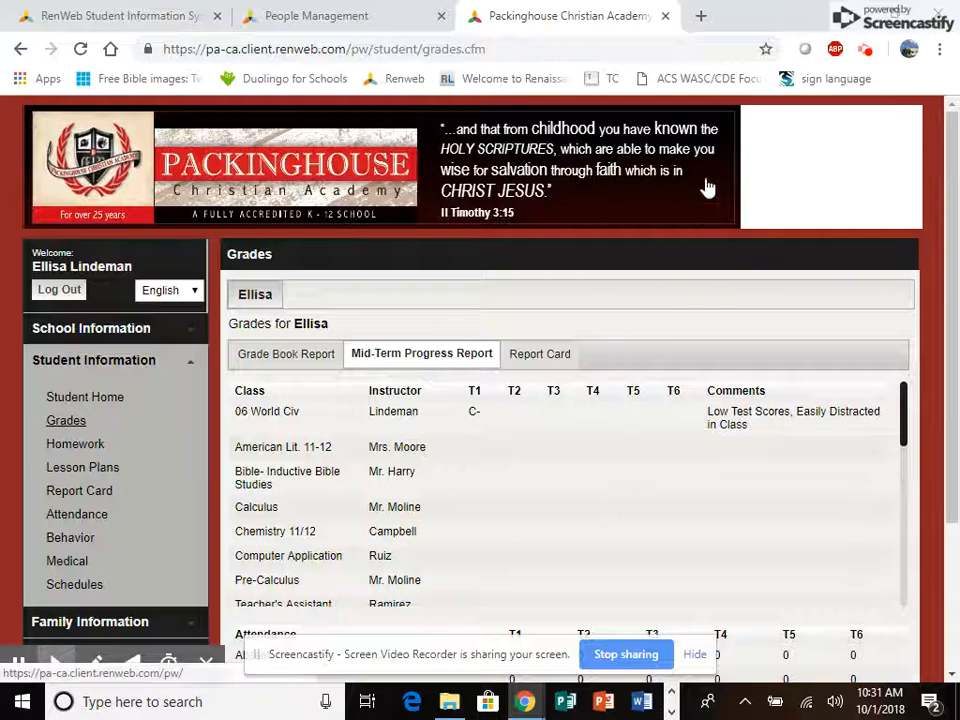
{"action": "left_click", "coordinate": [865, 49]}
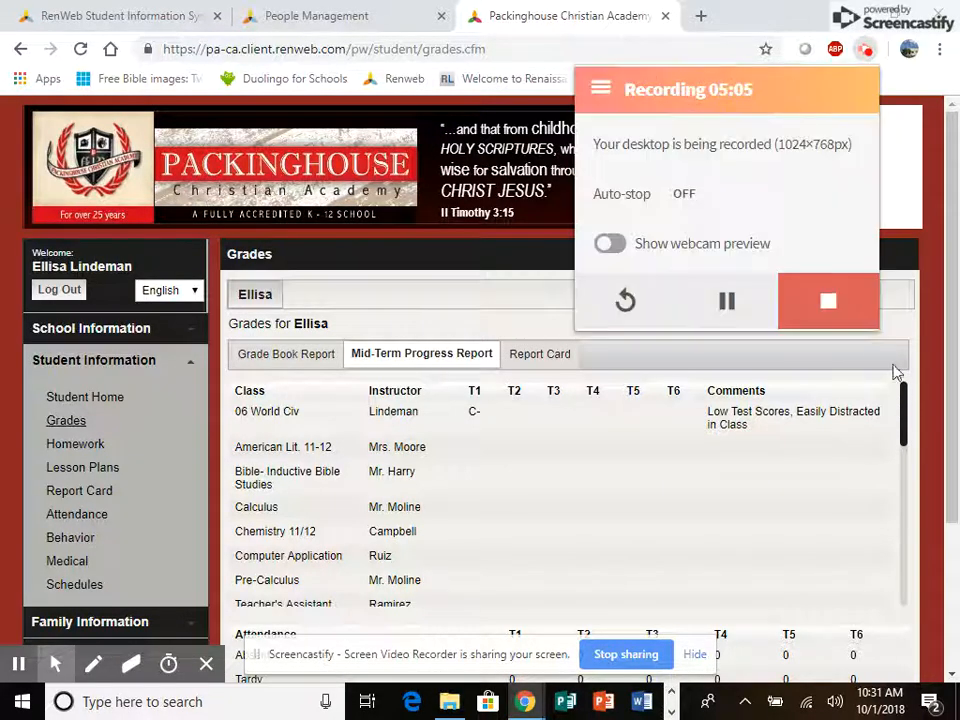